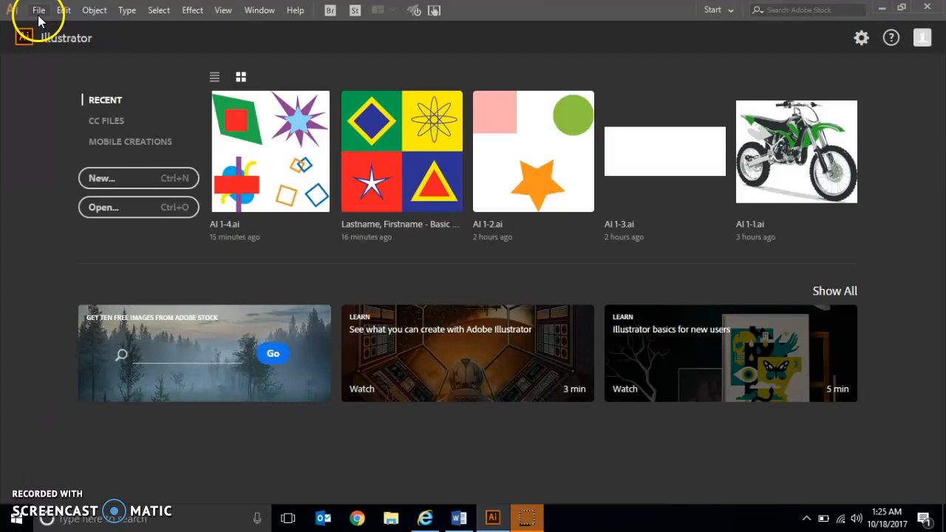
# - Browse for a document to open, going to the Business Handout folder through the HandOut (J:) network drive
pyautogui.click(37, 12)
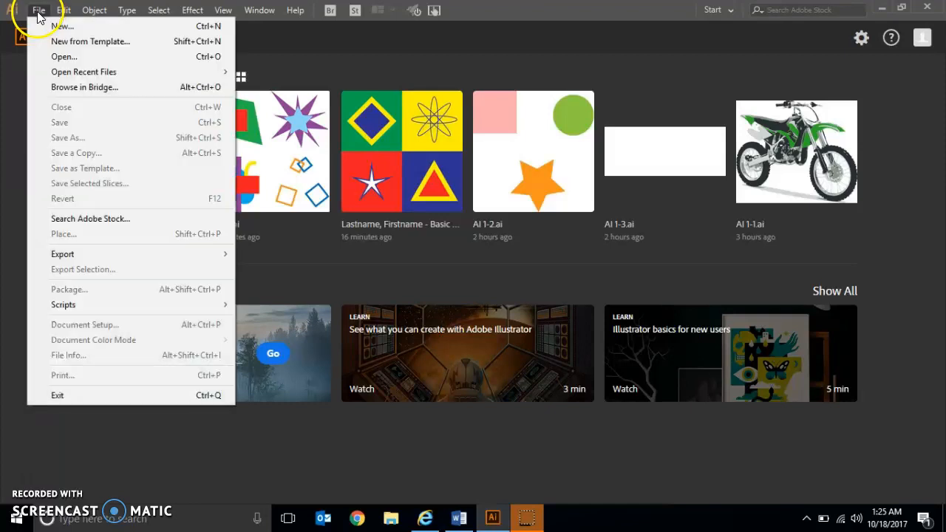
pyautogui.click(61, 59)
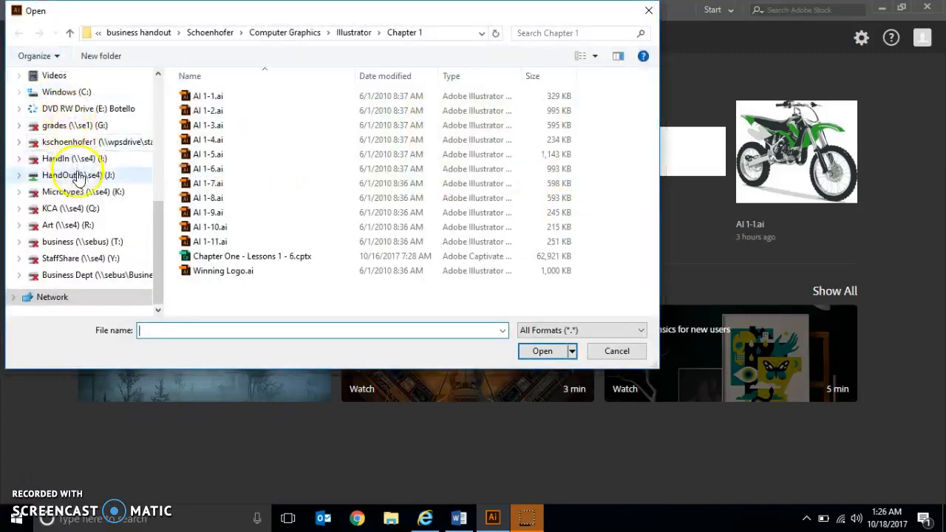
pyautogui.click(78, 175)
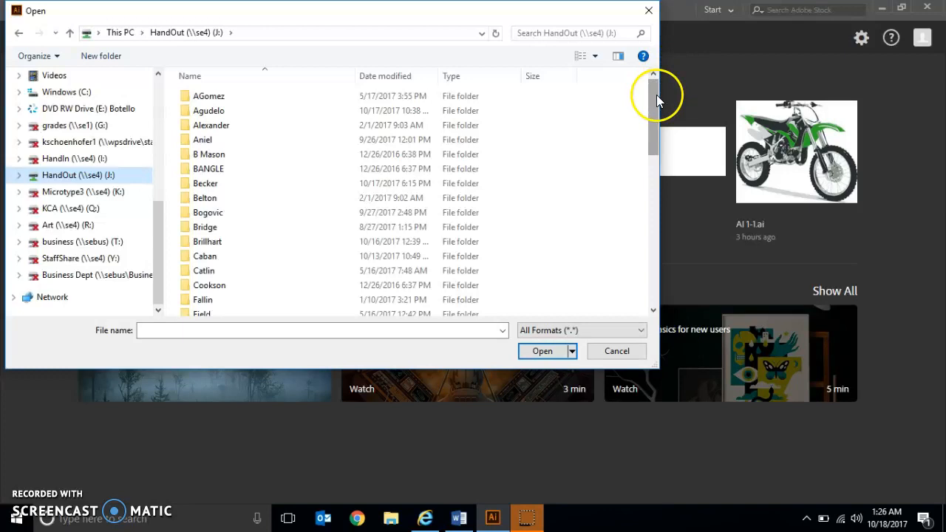
pyautogui.moveTo(656, 94); pyautogui.dragTo(646, 279)
pyautogui.click(224, 313)
pyautogui.click(542, 351)
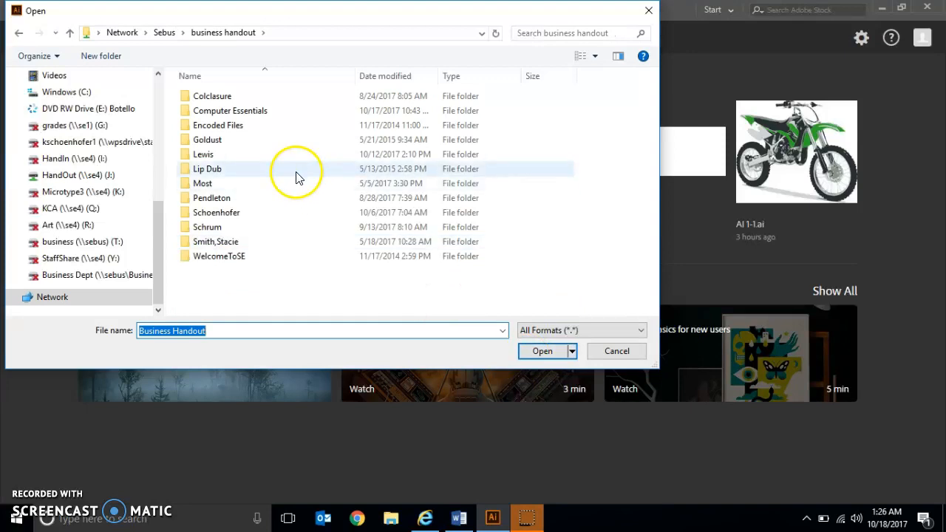
# - Open AI 1-4.ai from the teacher's Computer Graphics > Illustrator > Chapter 1 folder
pyautogui.doubleClick(274, 212)
pyautogui.doubleClick(237, 110)
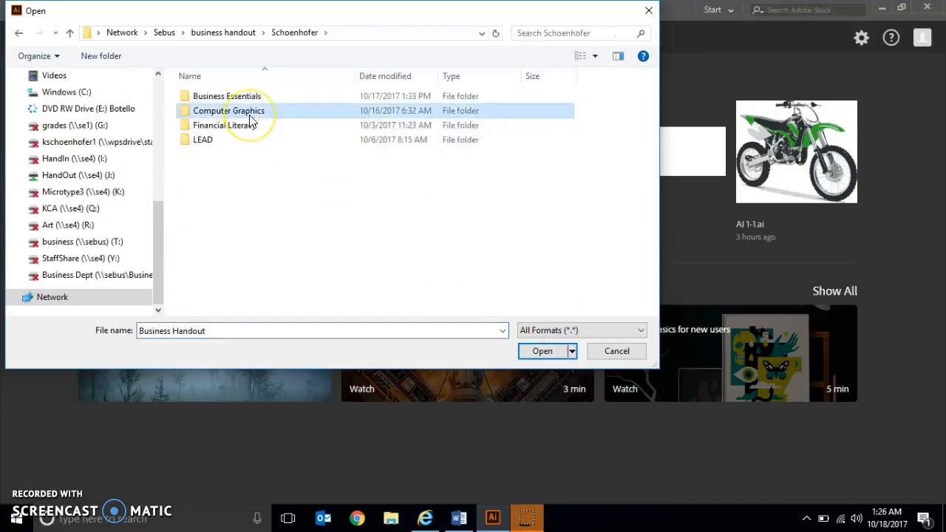
pyautogui.click(242, 102)
pyautogui.doubleClick(238, 98)
pyautogui.doubleClick(239, 99)
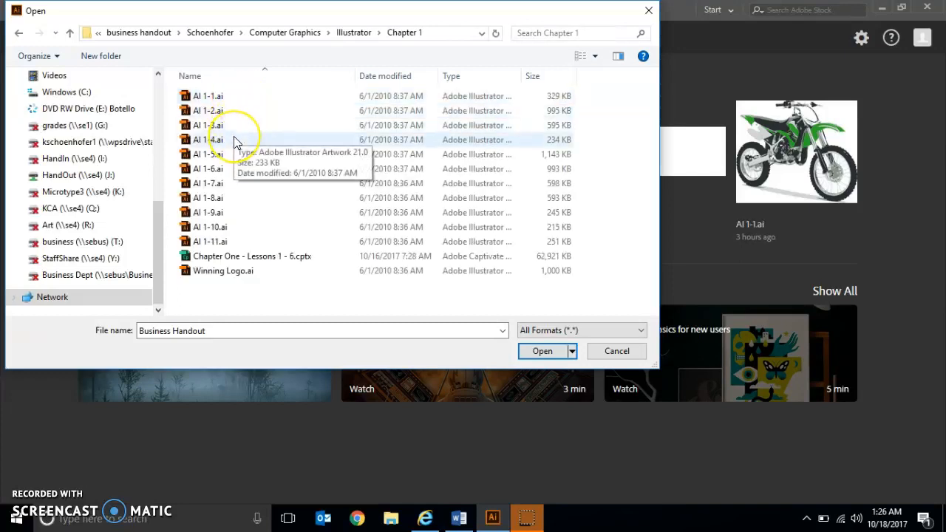
pyautogui.click(234, 141)
pyautogui.click(542, 352)
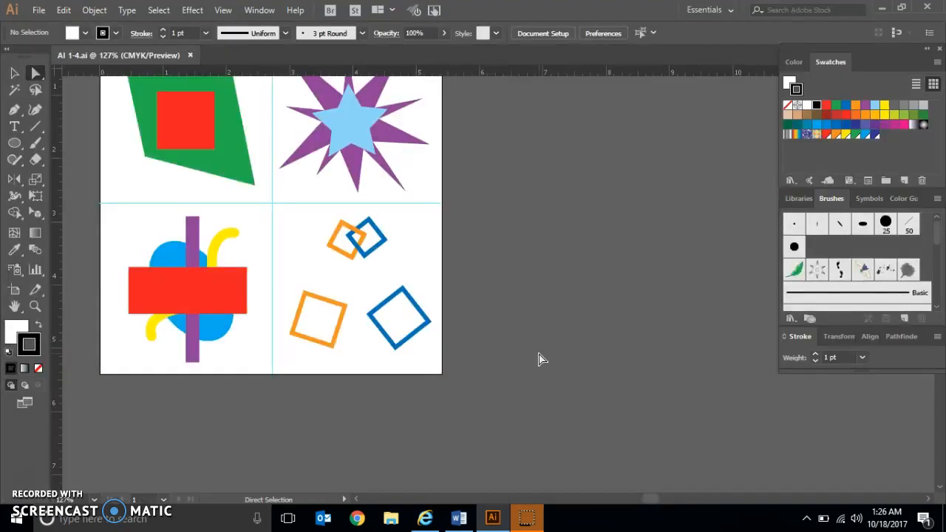
# - Convert the green parallelogram behind the red square into guides
pyautogui.click(222, 10)
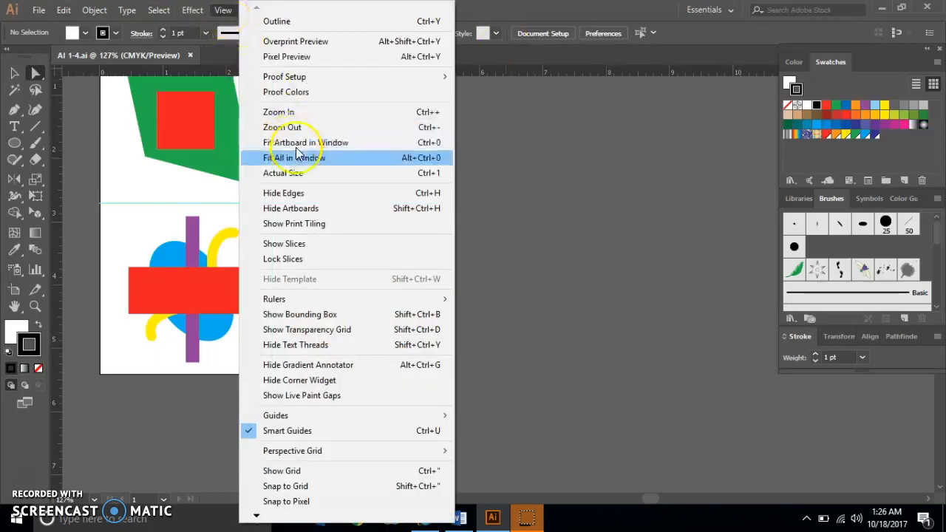
pyautogui.click(296, 158)
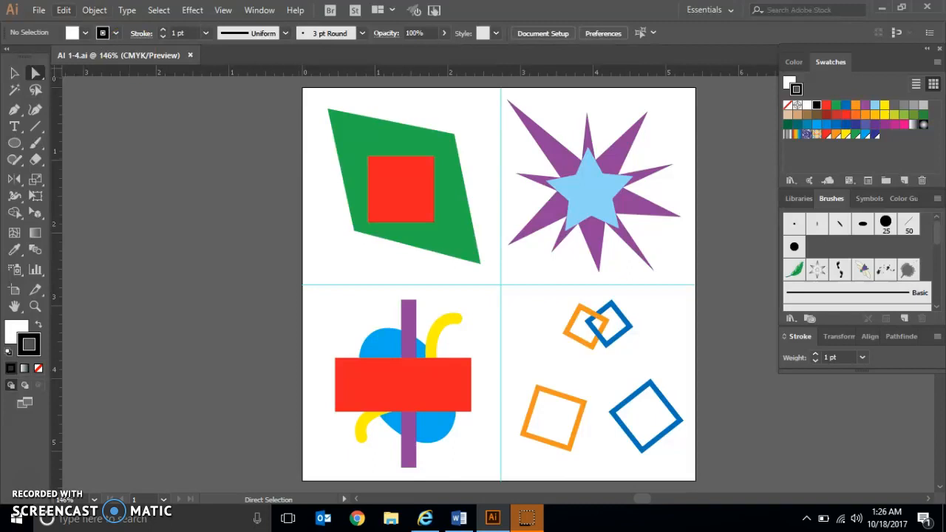
pyautogui.click(16, 72)
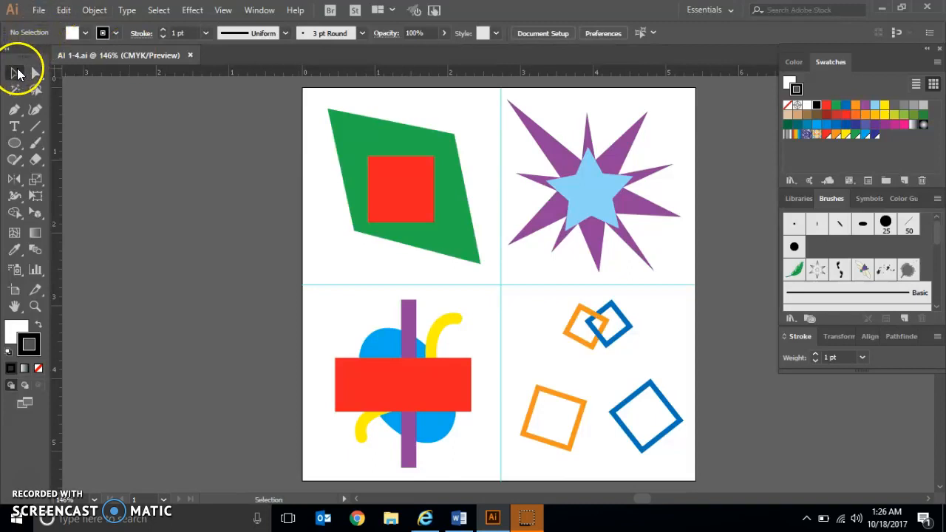
pyautogui.click(342, 140)
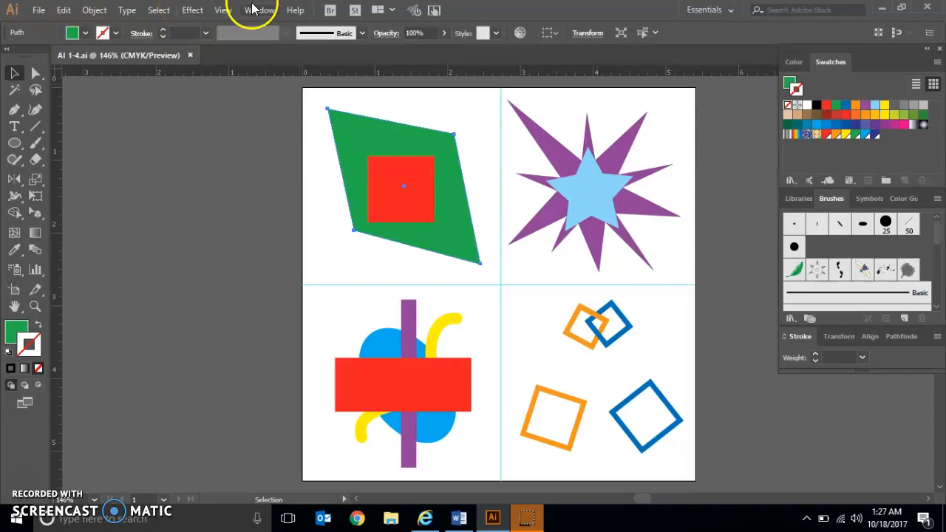
pyautogui.click(225, 10)
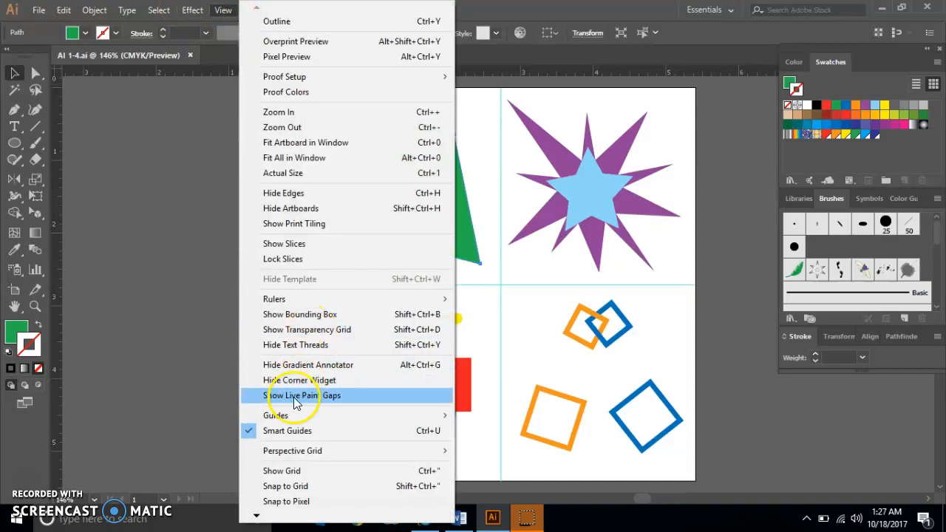
pyautogui.moveTo(274, 415)
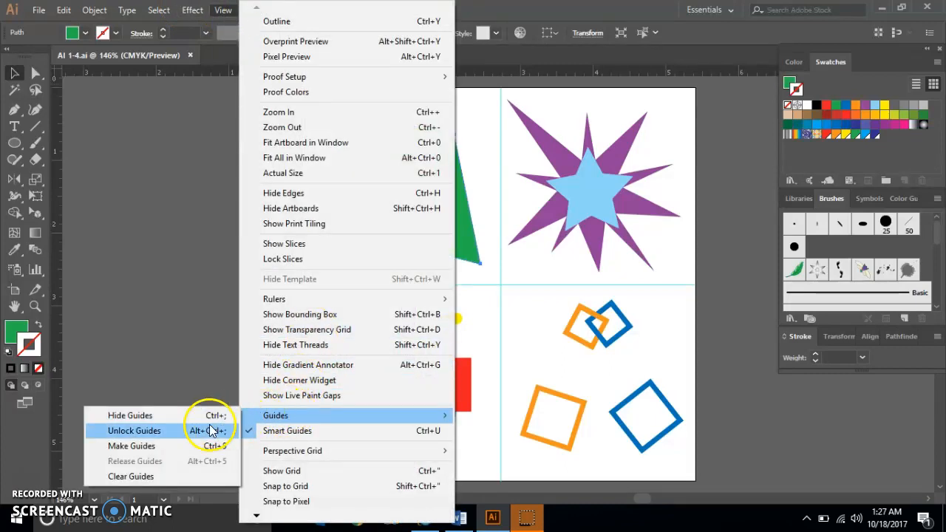
pyautogui.click(168, 446)
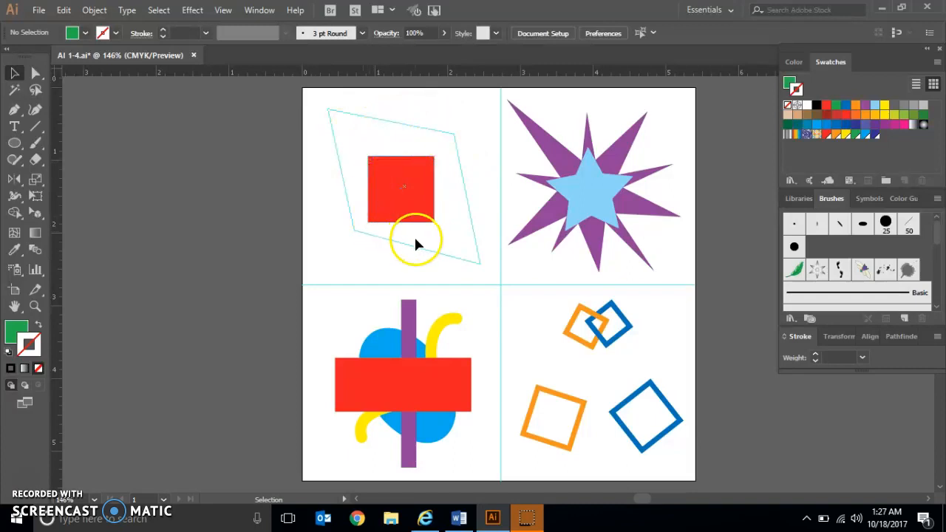
# - Convert the purple starburst behind the light blue star into guides
pyautogui.click(544, 216)
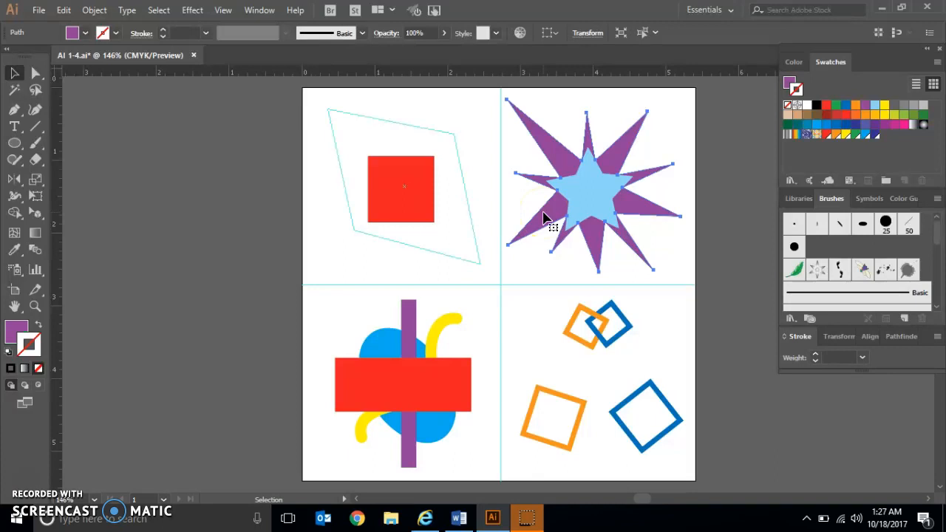
pyautogui.click(221, 10)
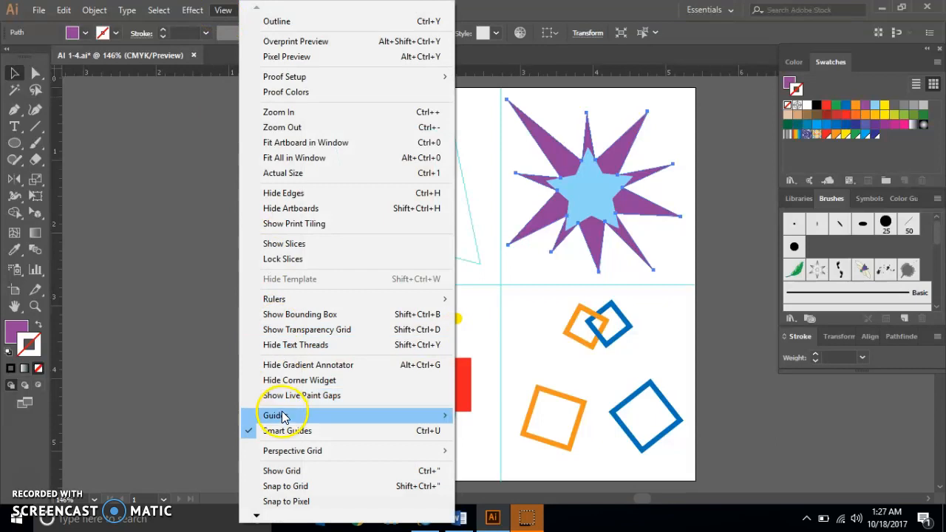
pyautogui.moveTo(281, 420)
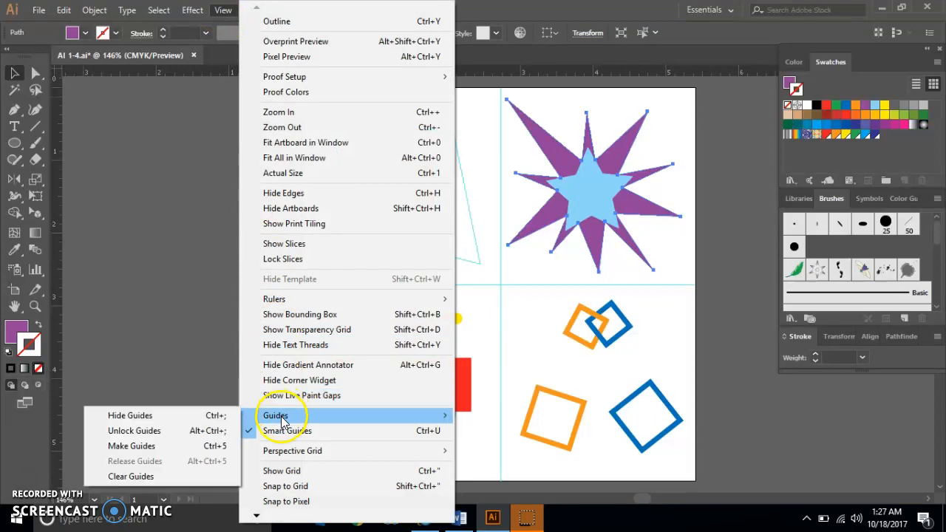
pyautogui.click(145, 451)
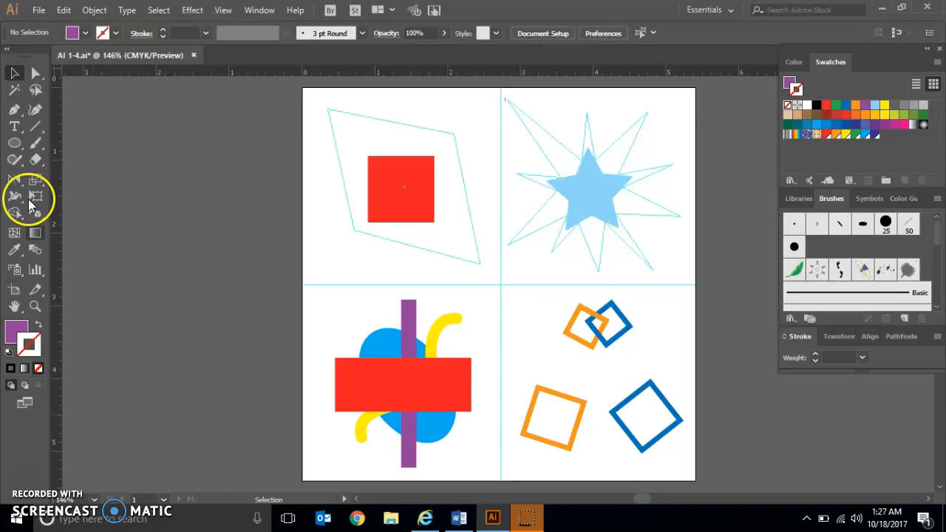
# - Reshape the red square with Direct Selection by moving its four corner anchors onto the corners of the parallelogram guide
pyautogui.click(42, 72)
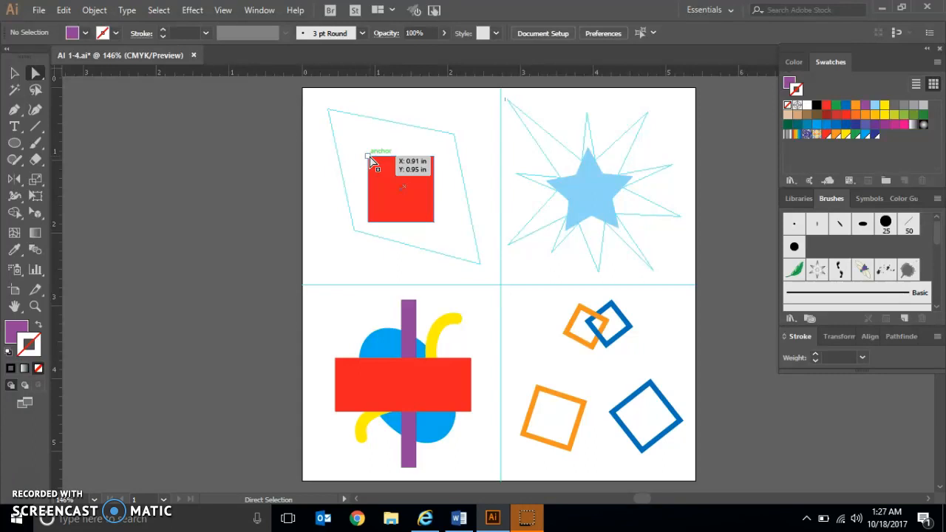
pyautogui.moveTo(369, 157); pyautogui.dragTo(327, 110)
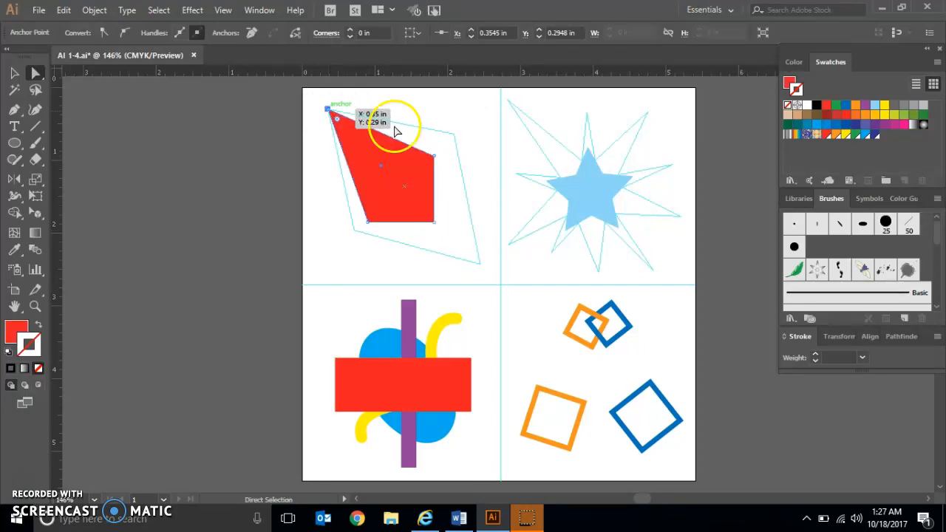
pyautogui.moveTo(435, 155); pyautogui.dragTo(454, 136)
pyautogui.moveTo(435, 223); pyautogui.dragTo(480, 264)
pyautogui.moveTo(367, 221); pyautogui.dragTo(356, 235)
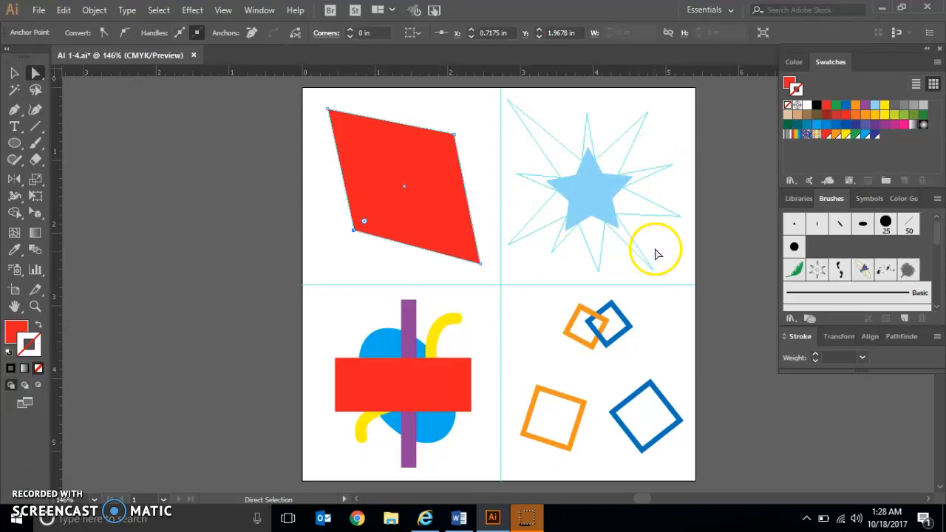
# - Add anchor points to the light blue star's path between its existing anchors
pyautogui.click(593, 195)
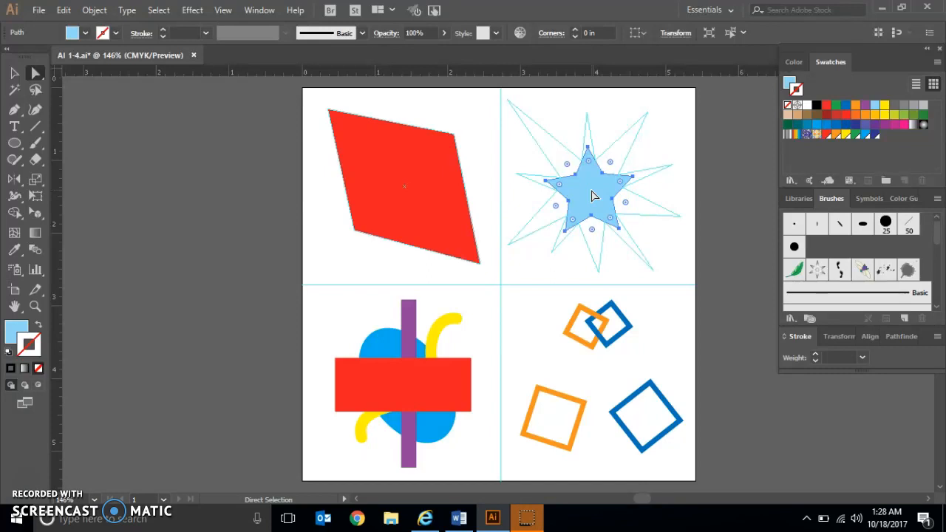
pyautogui.click(94, 10)
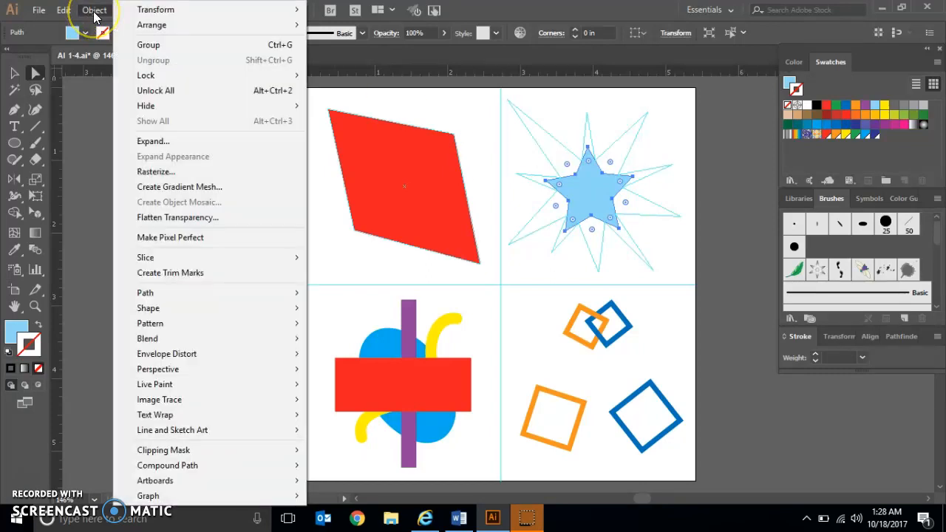
pyautogui.moveTo(159, 300)
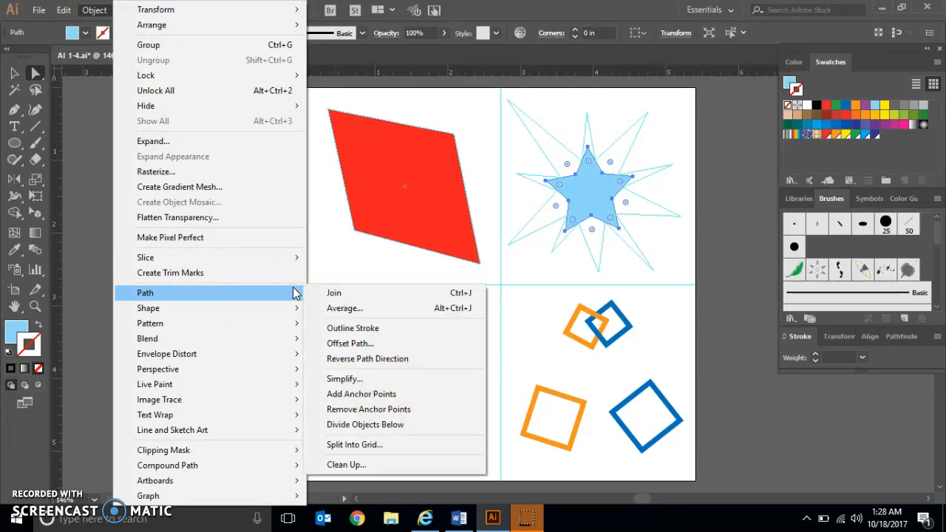
pyautogui.click(367, 393)
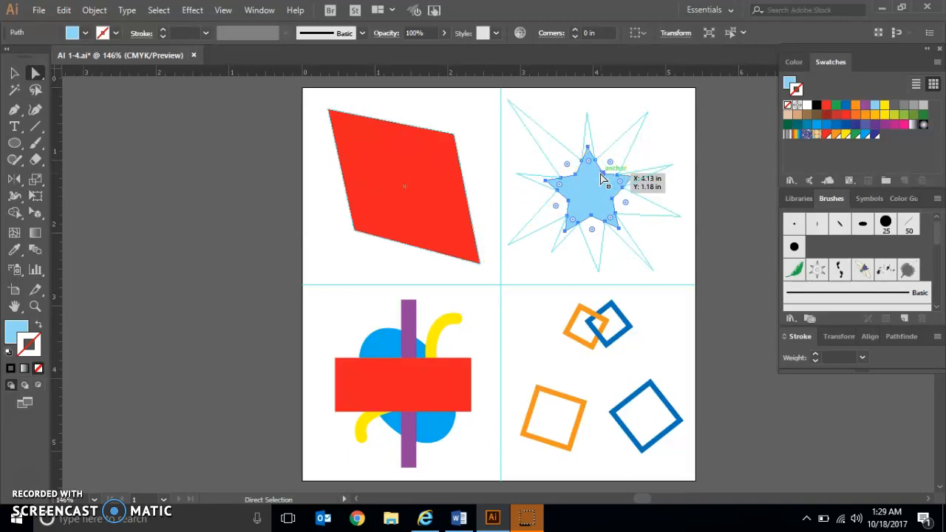
# - Reshape the light blue star by moving its original anchor points outward onto the tips of the starburst guide
pyautogui.moveTo(528, 185); pyautogui.dragTo(537, 268)
pyautogui.moveTo(561, 204); pyautogui.dragTo(564, 203)
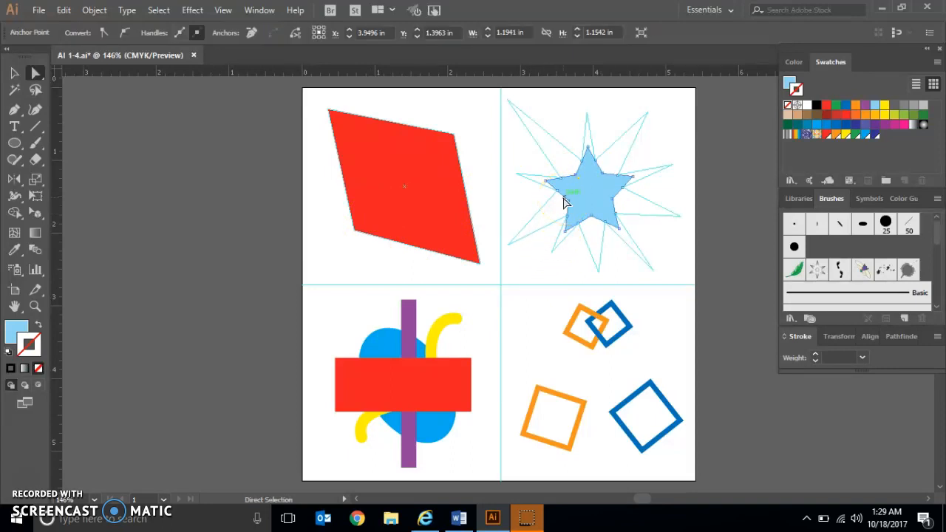
pyautogui.moveTo(600, 142); pyautogui.dragTo(585, 123)
pyautogui.moveTo(588, 119); pyautogui.dragTo(587, 116)
pyautogui.moveTo(600, 176); pyautogui.dragTo(645, 118)
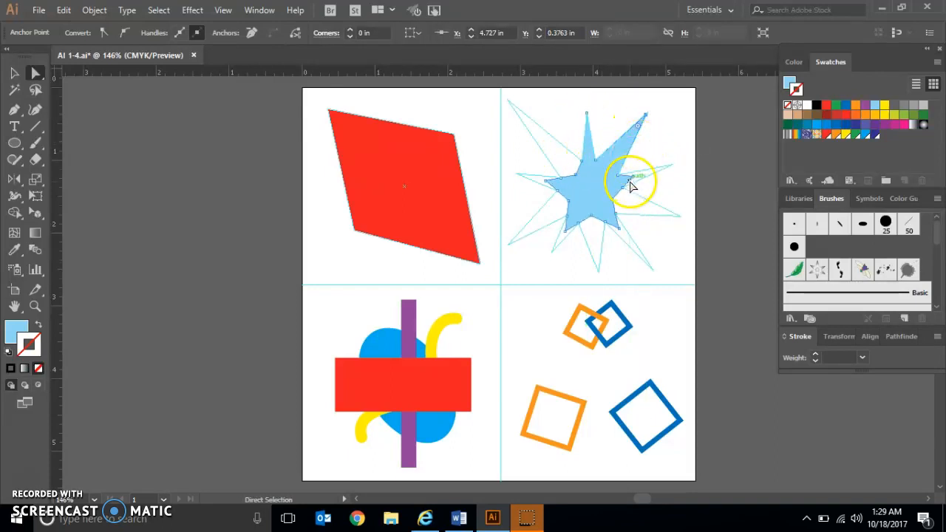
pyautogui.moveTo(634, 181); pyautogui.dragTo(668, 168)
pyautogui.moveTo(613, 207); pyautogui.dragTo(680, 216)
pyautogui.moveTo(618, 232); pyautogui.dragTo(654, 270)
pyautogui.moveTo(592, 224); pyautogui.dragTo(598, 271)
pyautogui.moveTo(567, 231); pyautogui.dragTo(553, 247)
pyautogui.moveTo(568, 203); pyautogui.dragTo(507, 244)
pyautogui.moveTo(548, 187); pyautogui.dragTo(516, 173)
pyautogui.moveTo(575, 176); pyautogui.dragTo(507, 98)
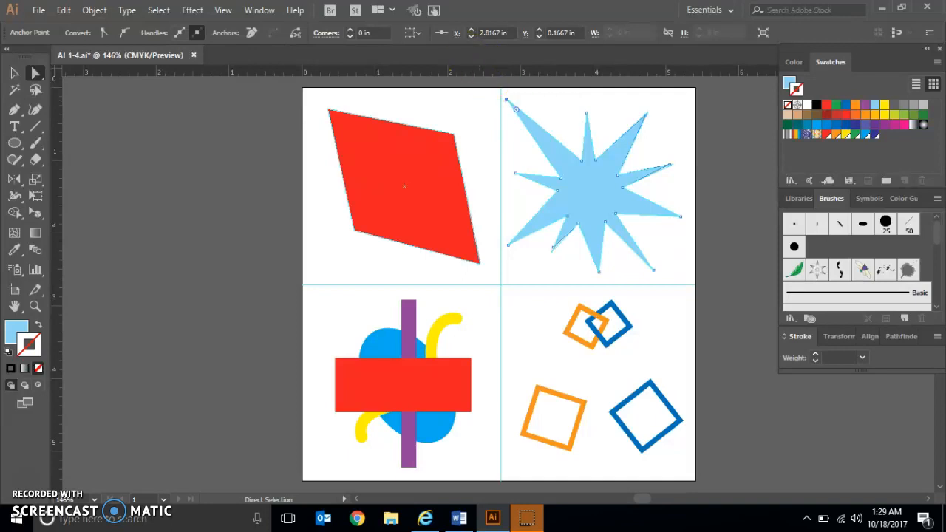
# - Send the red rectangle in the lower-left artboard quadrant to the back of the stacking order
pyautogui.click(15, 74)
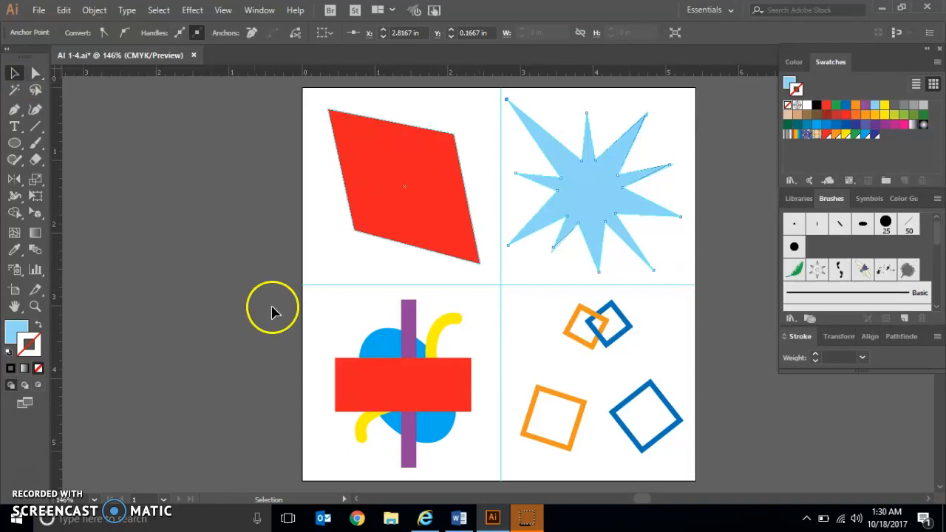
pyautogui.click(382, 383)
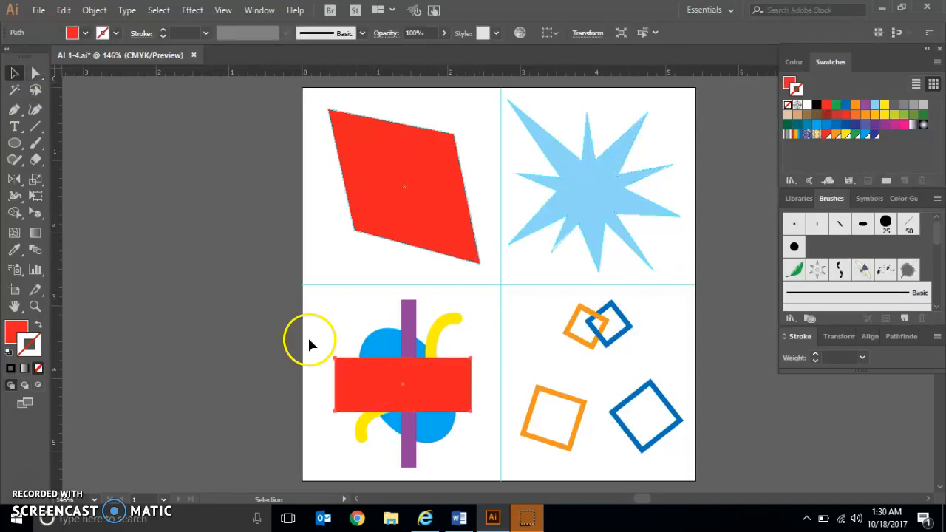
pyautogui.click(99, 9)
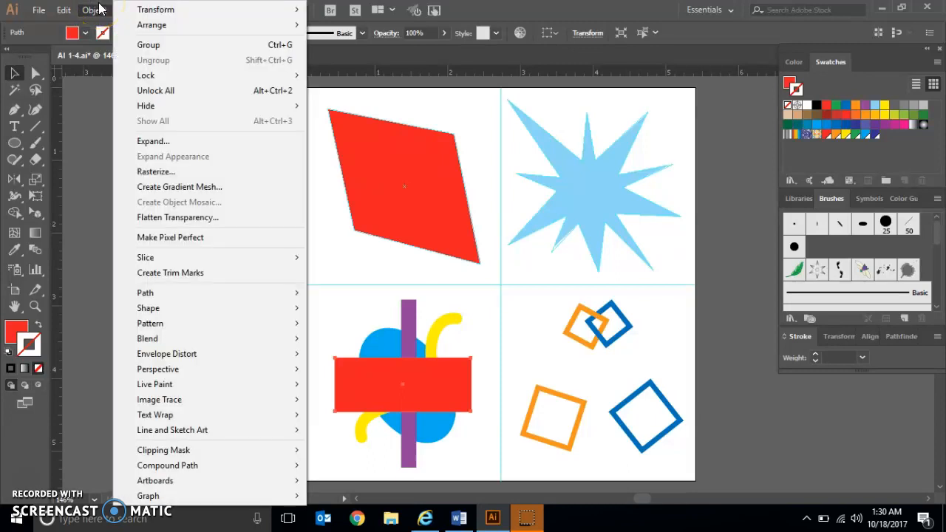
pyautogui.moveTo(139, 30)
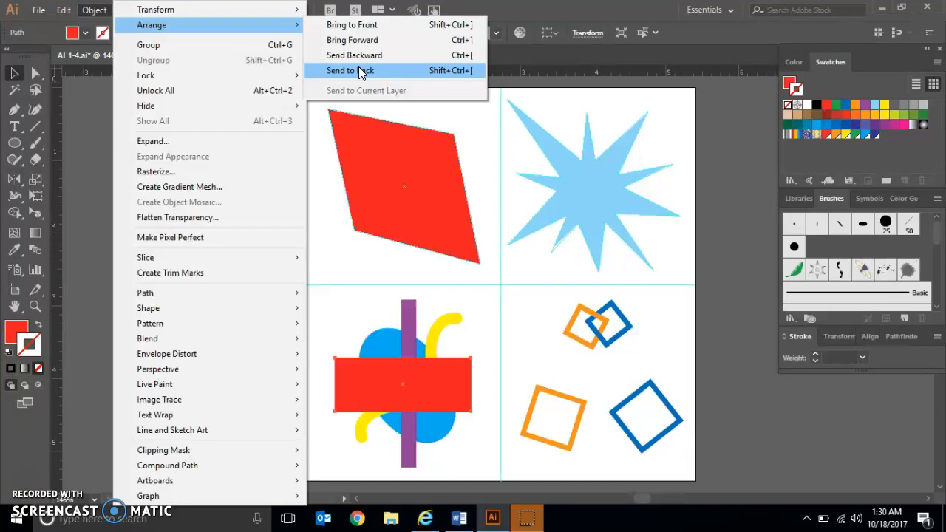
pyautogui.click(358, 71)
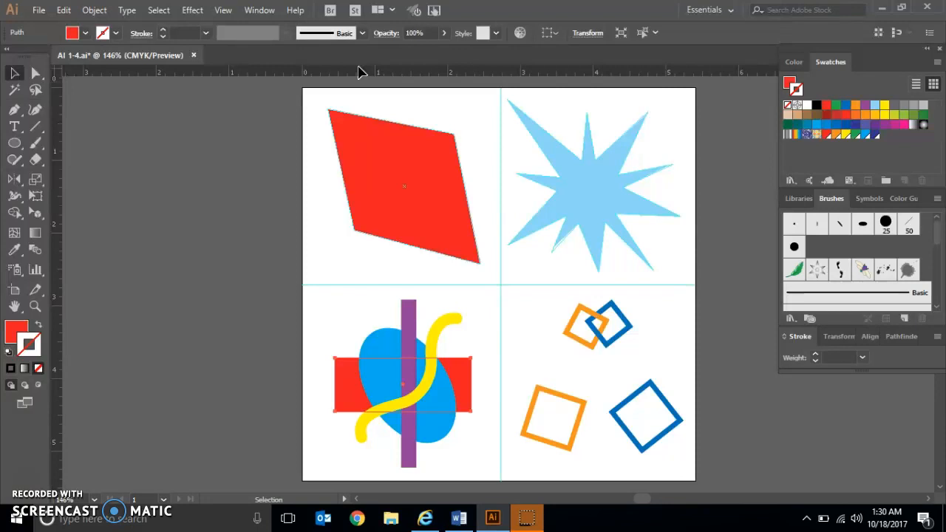
# - Send the yellow curved line in the lower-left artboard quadrant one level backward in the stacking order
pyautogui.click(435, 341)
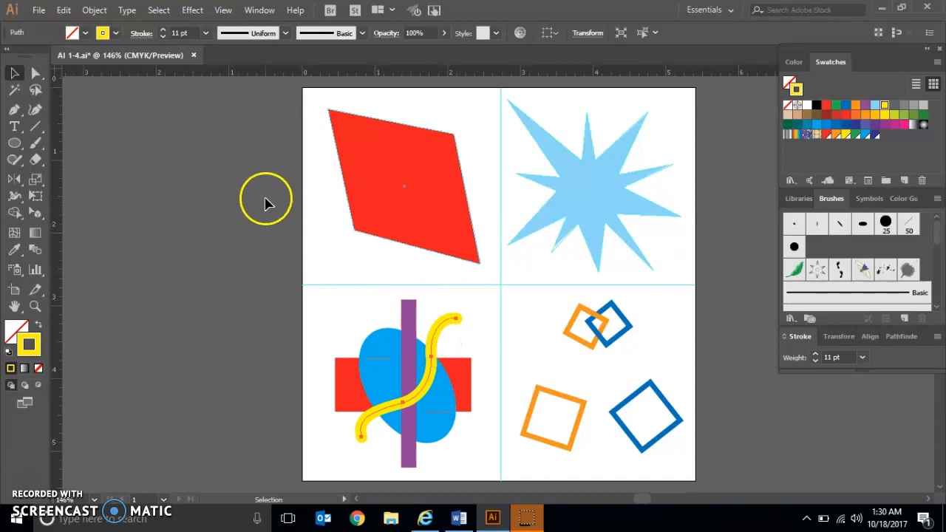
pyautogui.click(94, 10)
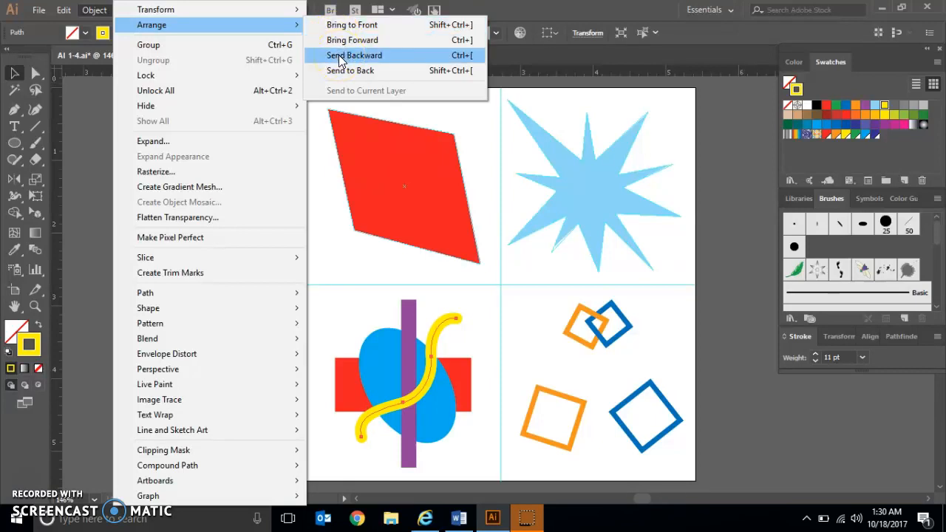
pyautogui.click(340, 56)
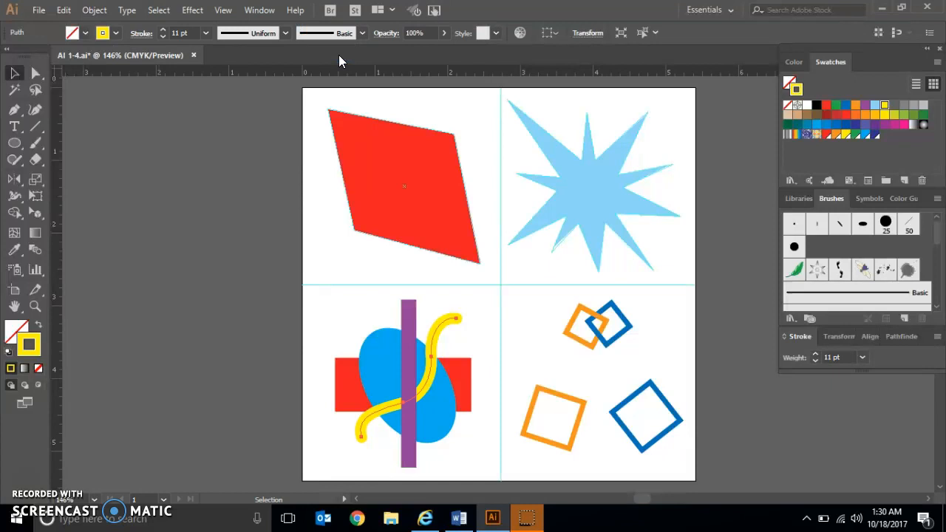
# - Bring the blue ellipse one level forward, in front of the yellow curved line
pyautogui.click(379, 348)
pyautogui.click(95, 10)
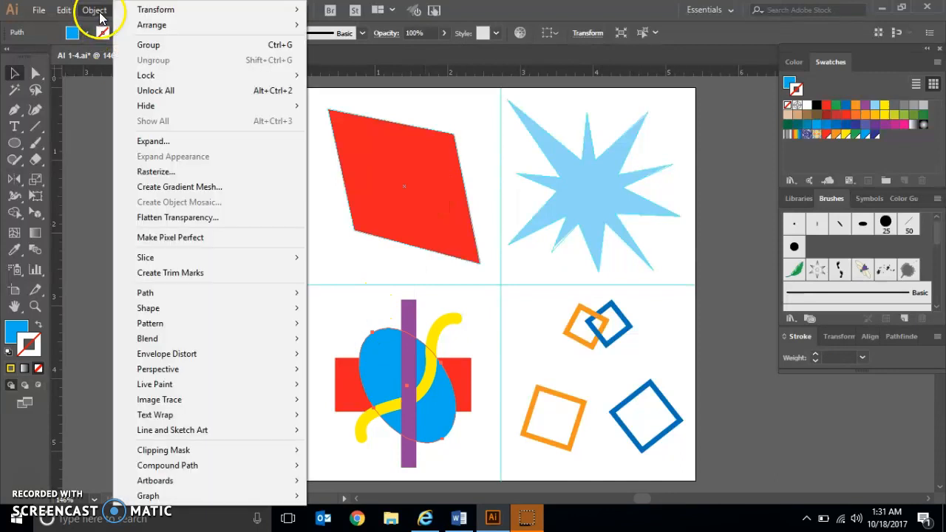
pyautogui.moveTo(243, 23)
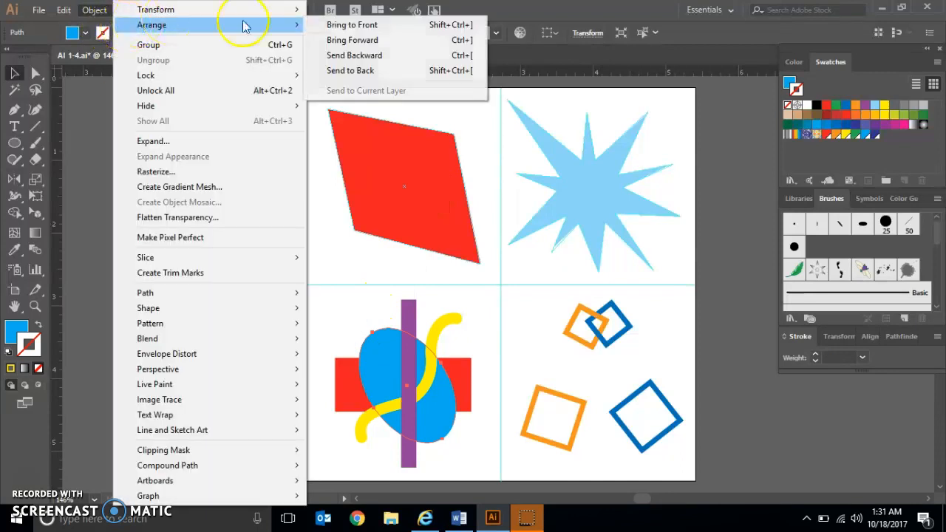
pyautogui.click(347, 41)
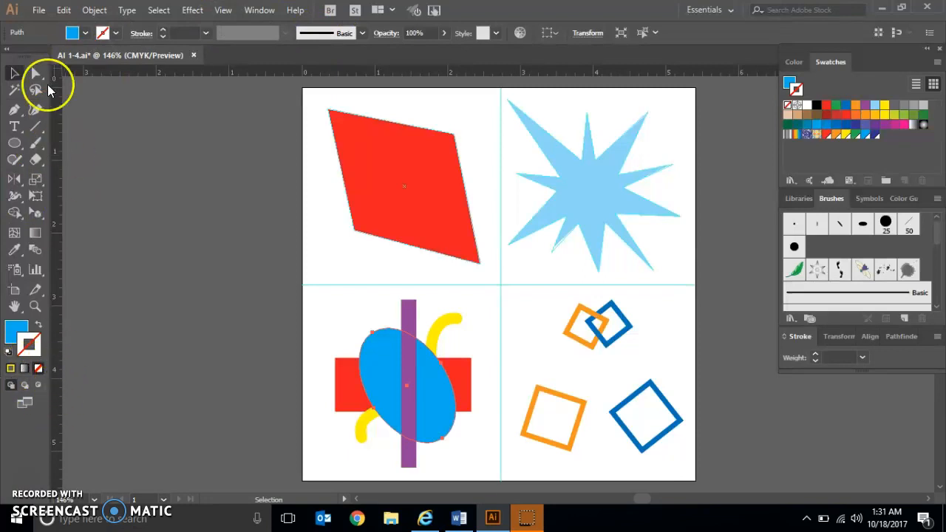
pyautogui.click(9, 50)
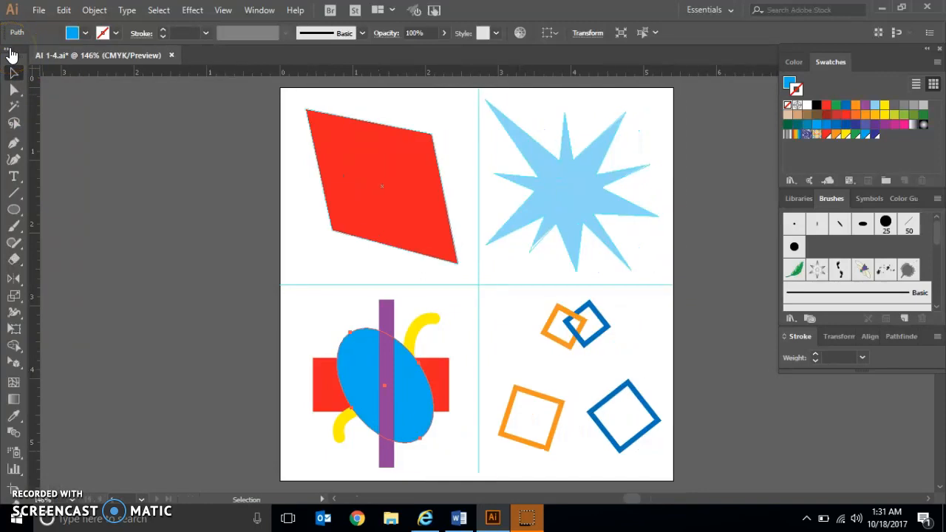
pyautogui.click(10, 49)
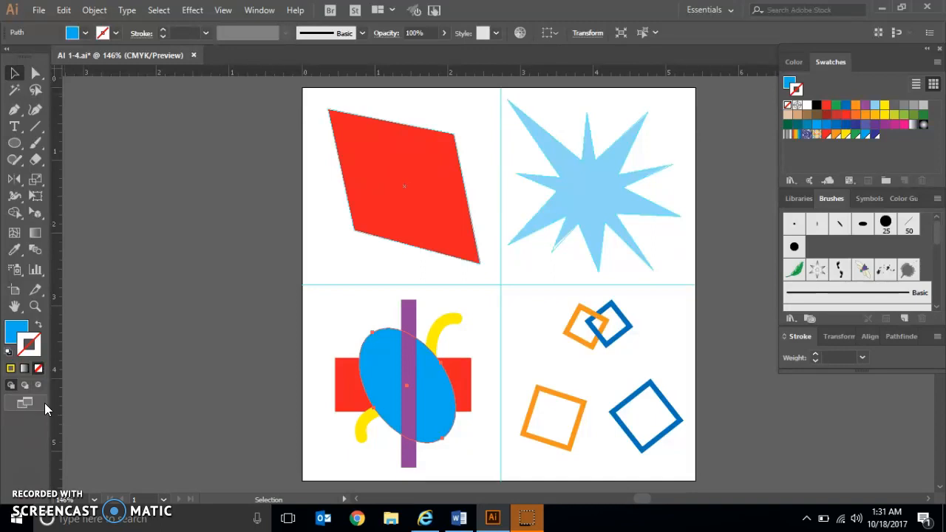
# - Using Draw Behind, draw an ellipse about 0.79 by 0.68 in behind the purple bar and recolor it red with the Eyedropper
pyautogui.click(411, 315)
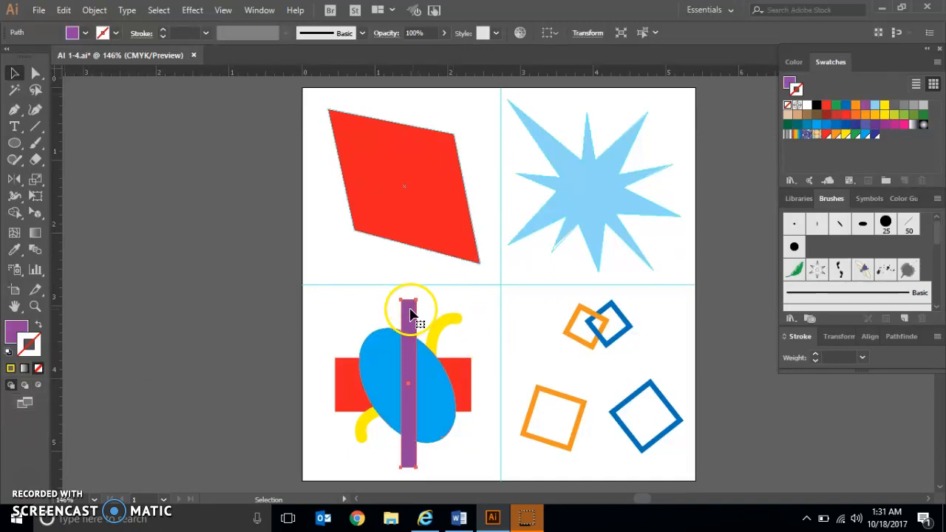
pyautogui.click(24, 385)
pyautogui.click(11, 385)
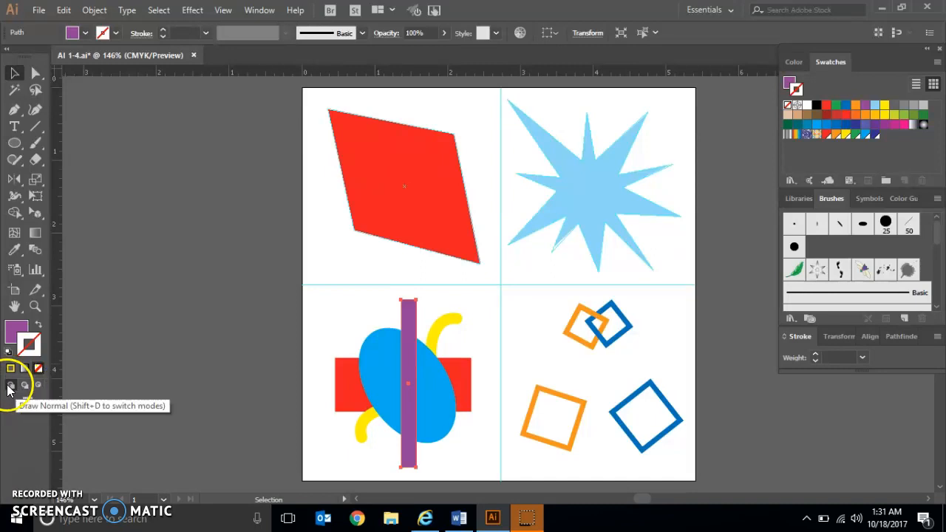
pyautogui.click(25, 385)
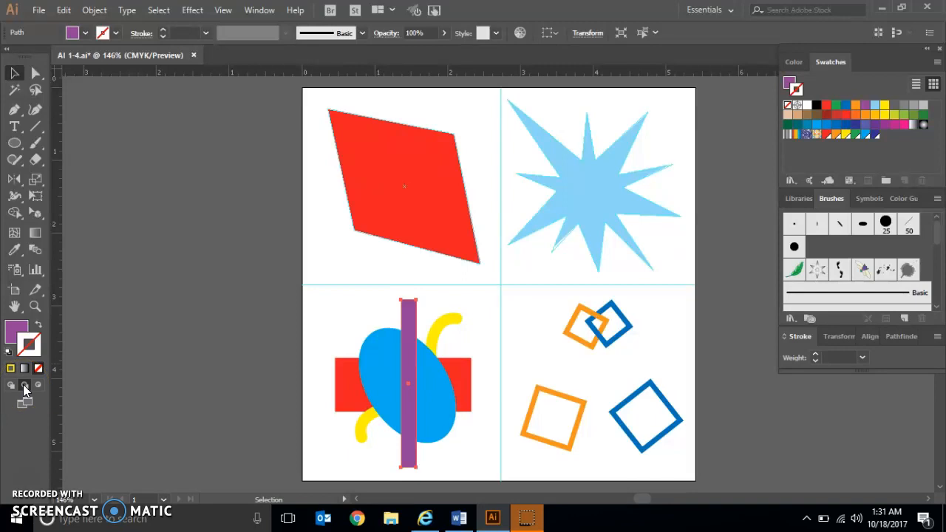
pyautogui.click(16, 146)
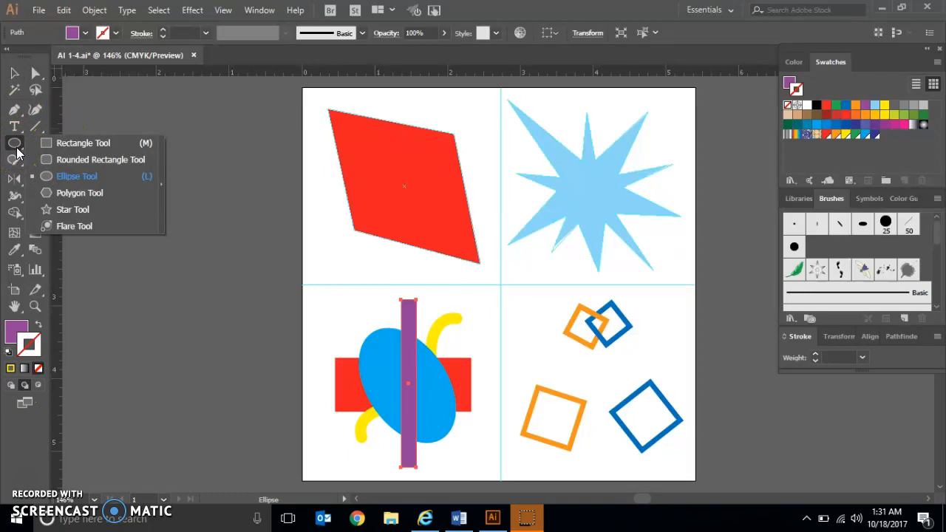
pyautogui.click(66, 175)
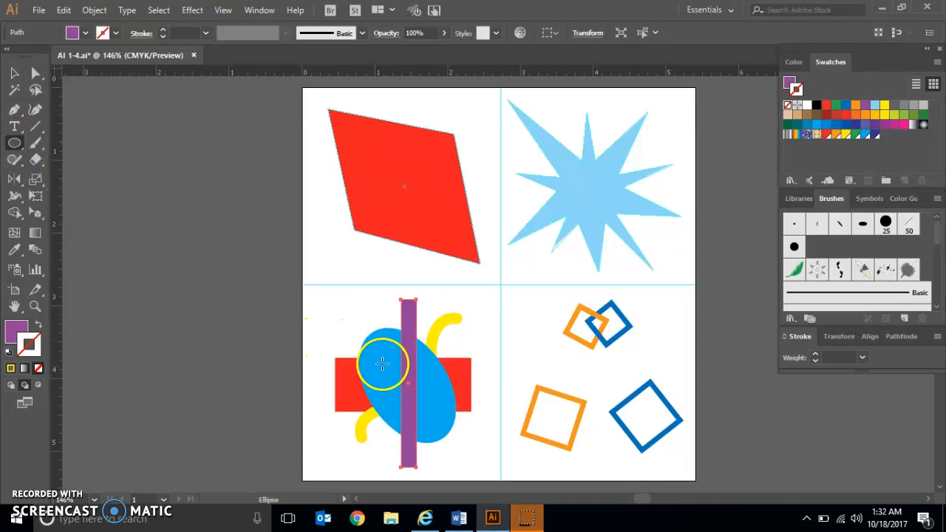
pyautogui.moveTo(380, 363); pyautogui.dragTo(439, 415)
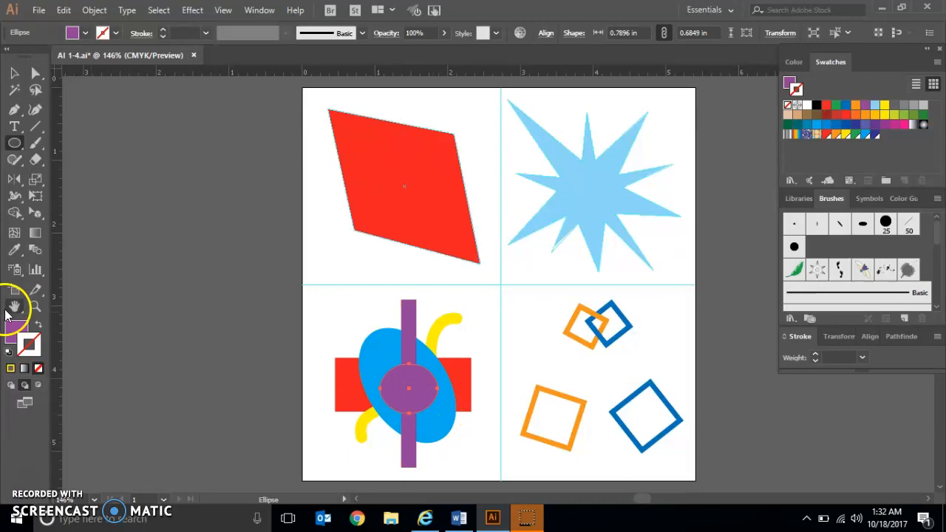
pyautogui.click(15, 250)
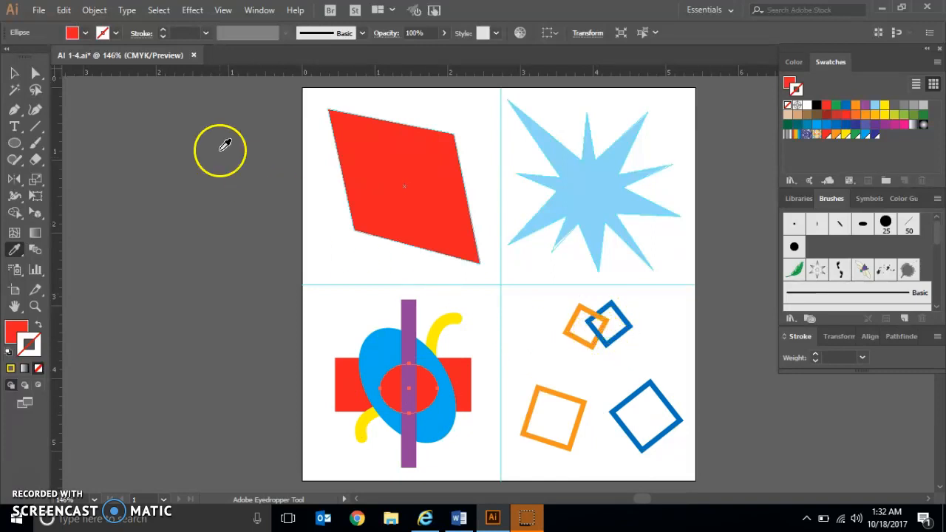
pyautogui.click(14, 73)
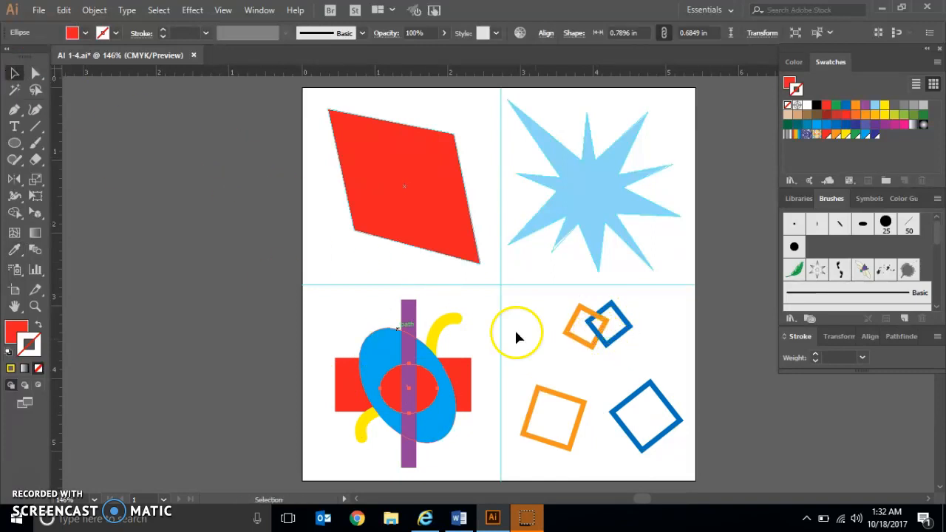
# - Move the large orange and blue squares together so they overlap like the small linked squares above them
pyautogui.click(560, 393)
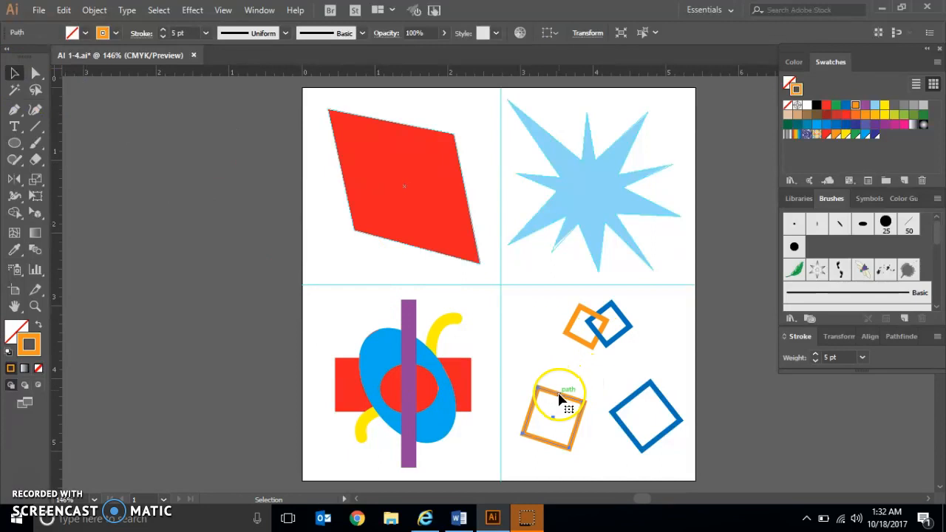
pyautogui.moveTo(563, 392); pyautogui.dragTo(585, 383)
pyautogui.click(646, 397)
pyautogui.moveTo(640, 397)
pyautogui.mouseDown()
pyautogui.moveTo(593, 378)
pyautogui.moveTo(632, 386)
pyautogui.mouseUp()
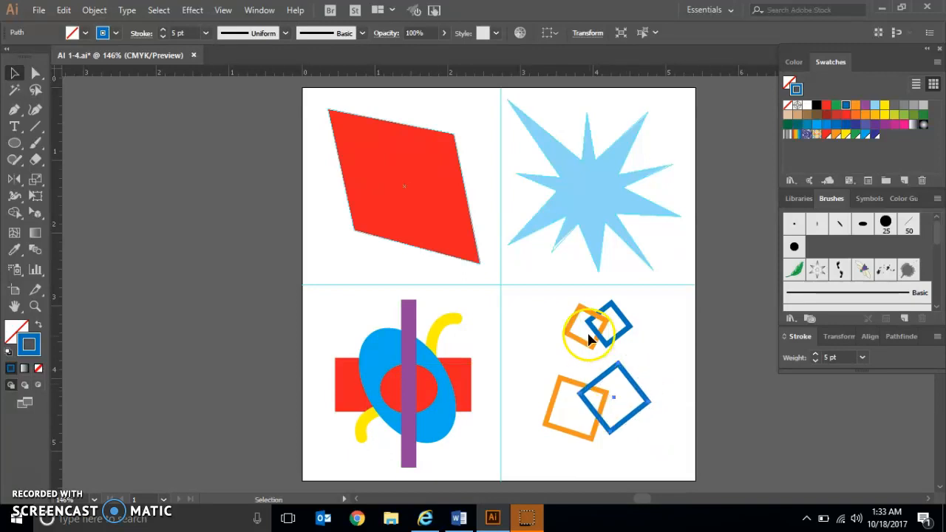
# - Copy the large orange square's upper segment with Direct Selection and paste it in front of the large blue square to interlock them
pyautogui.click(32, 76)
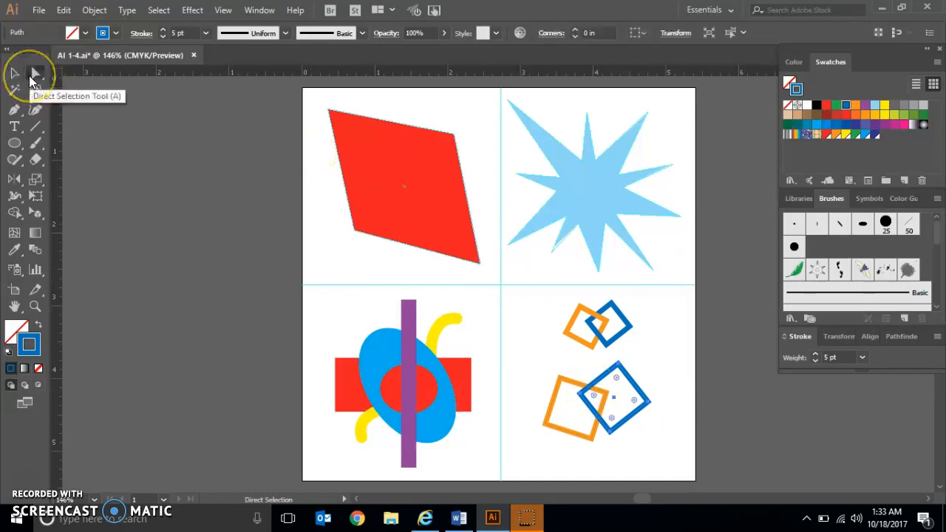
pyautogui.click(579, 387)
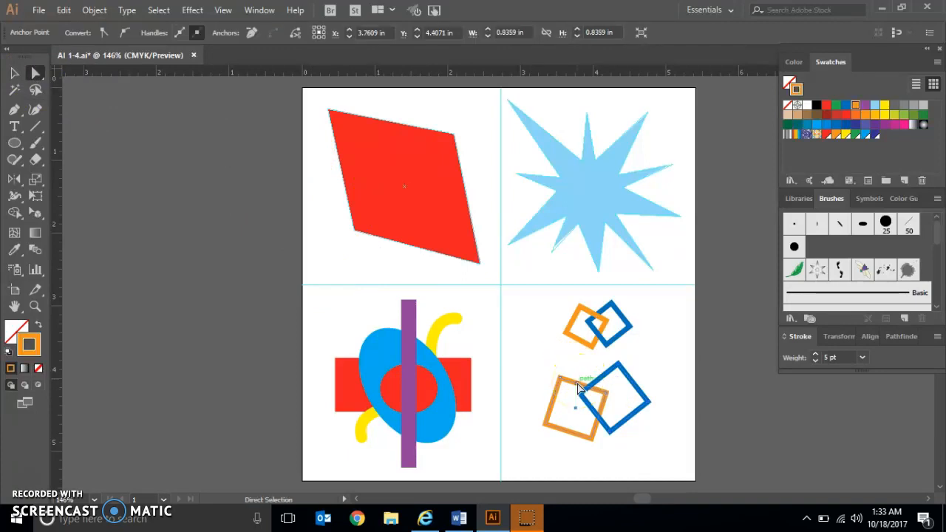
pyautogui.click(64, 10)
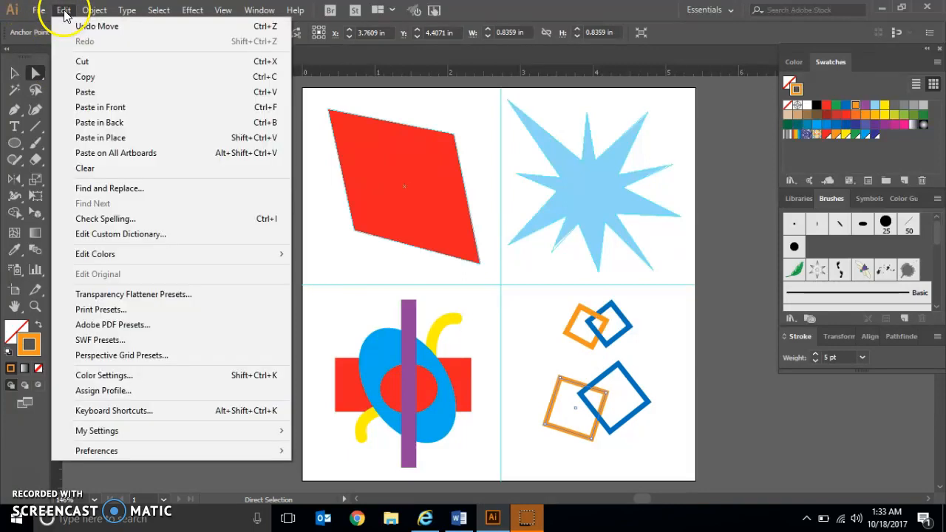
pyautogui.click(86, 76)
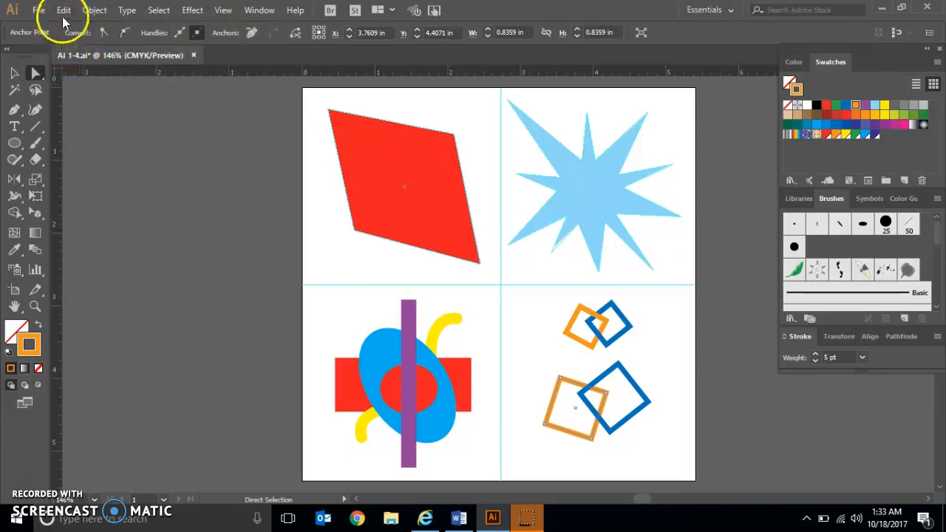
pyautogui.click(603, 383)
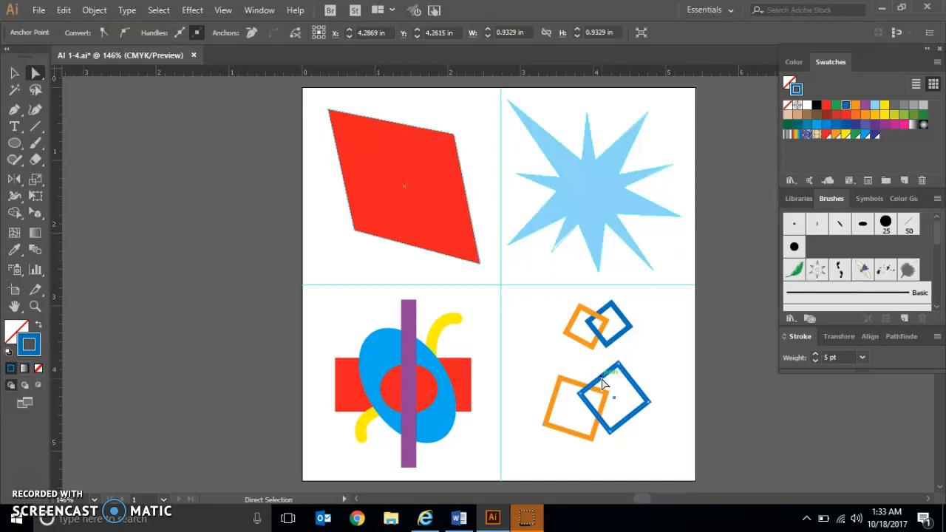
pyautogui.click(63, 11)
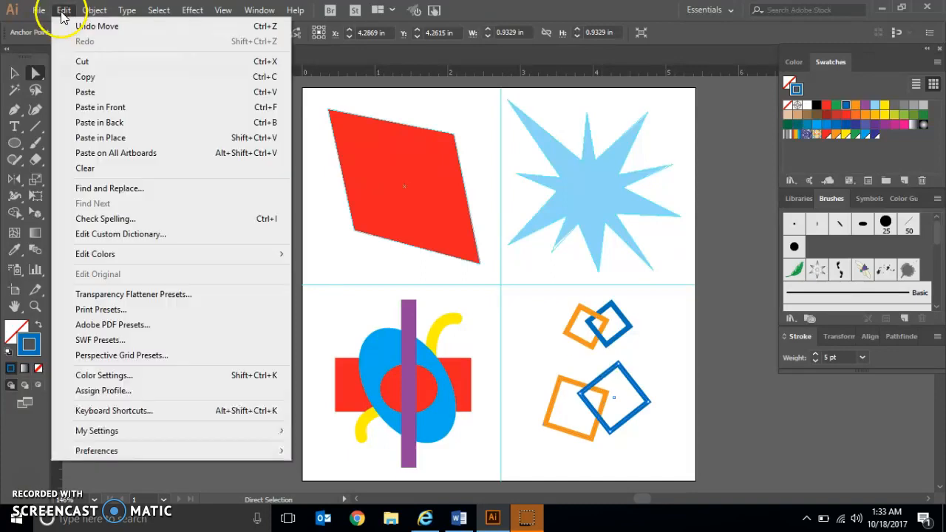
pyautogui.click(100, 120)
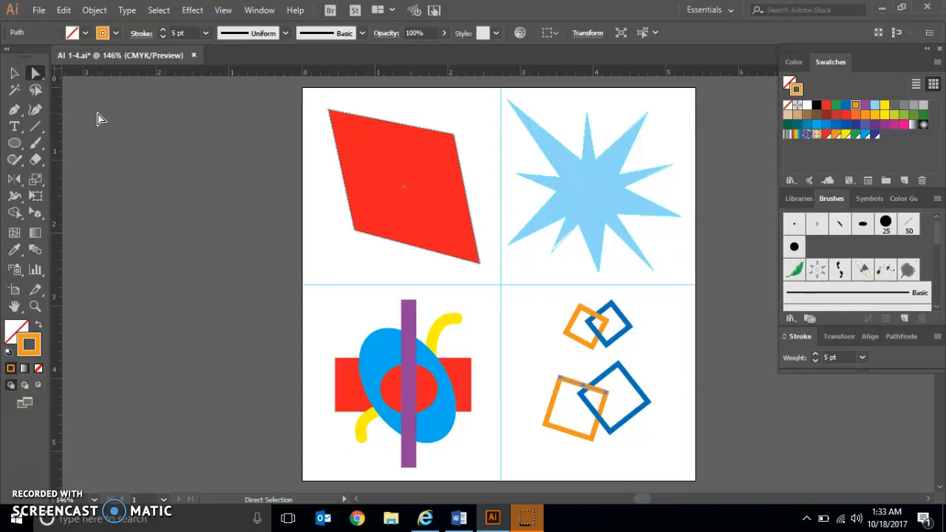
pyautogui.click(40, 12)
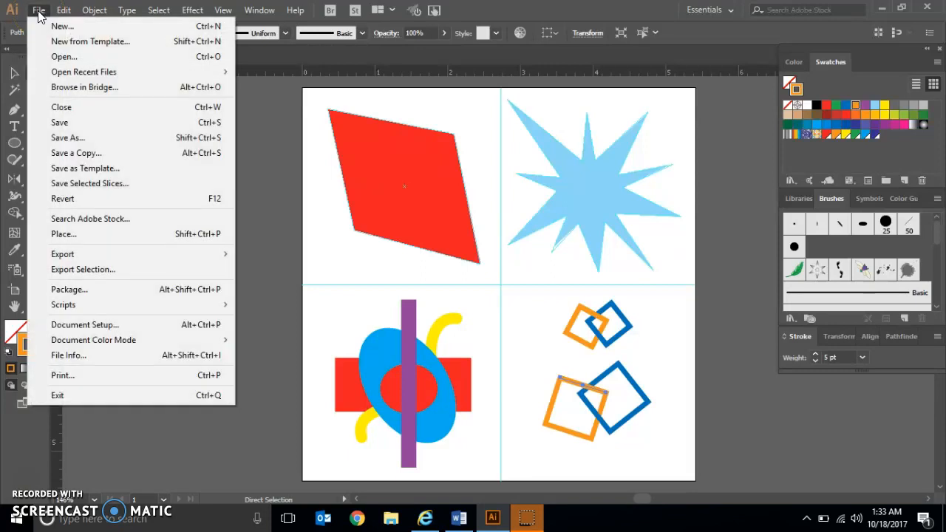
pyautogui.click(66, 138)
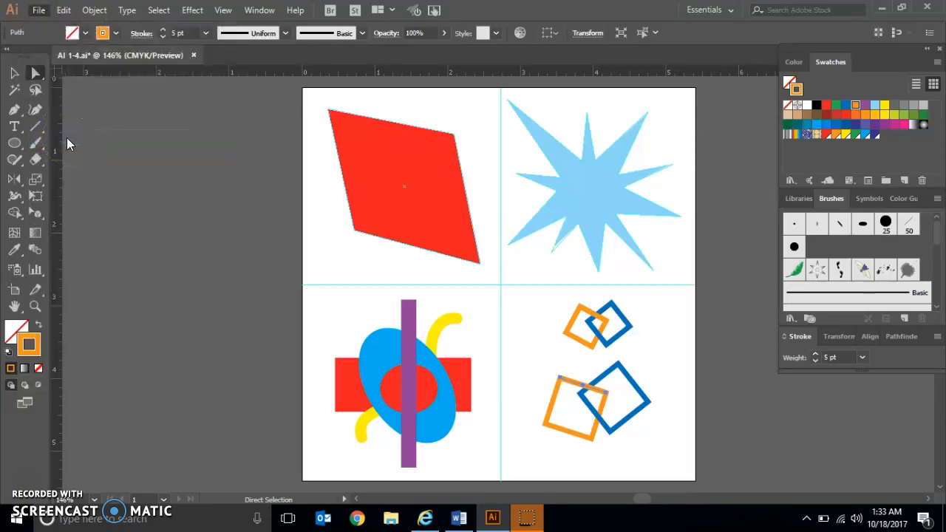
pyautogui.write('Lastname')
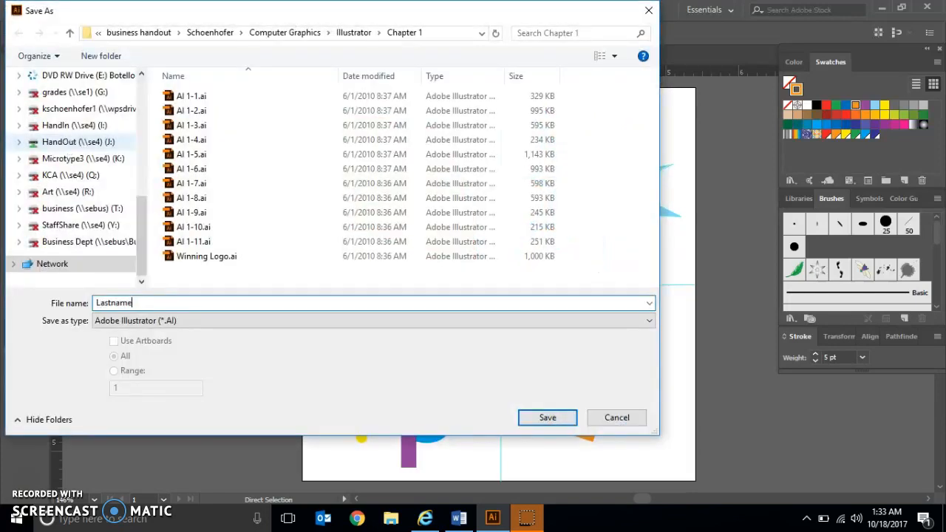
pyautogui.write(', FirstName - Dirent Selection')
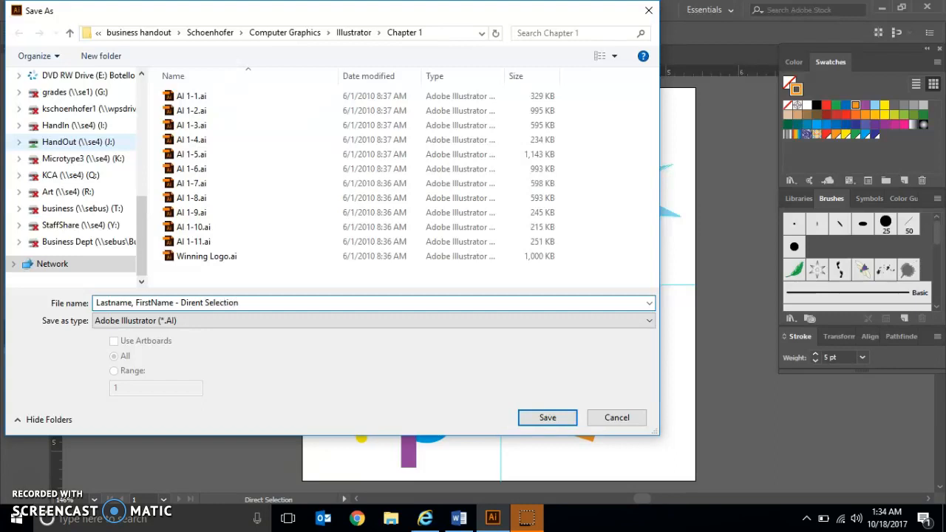
pyautogui.click(107, 111)
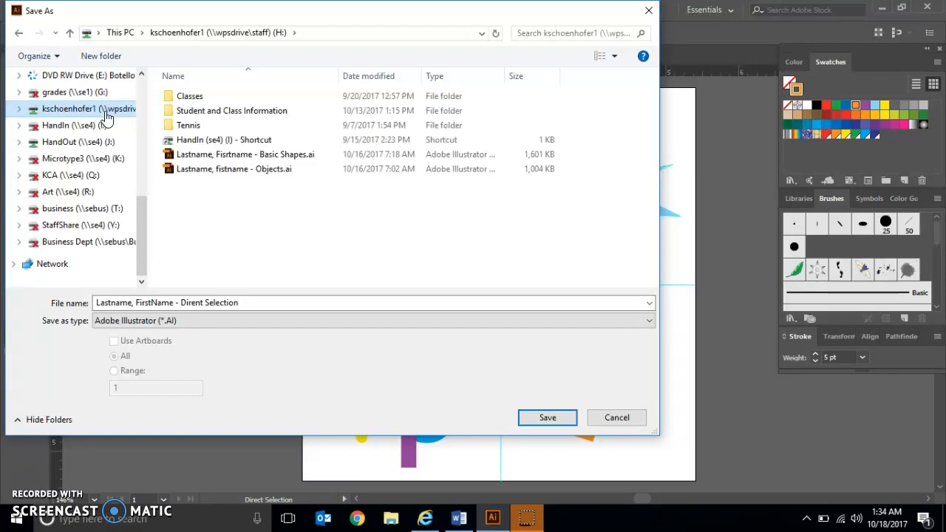
pyautogui.click(613, 419)
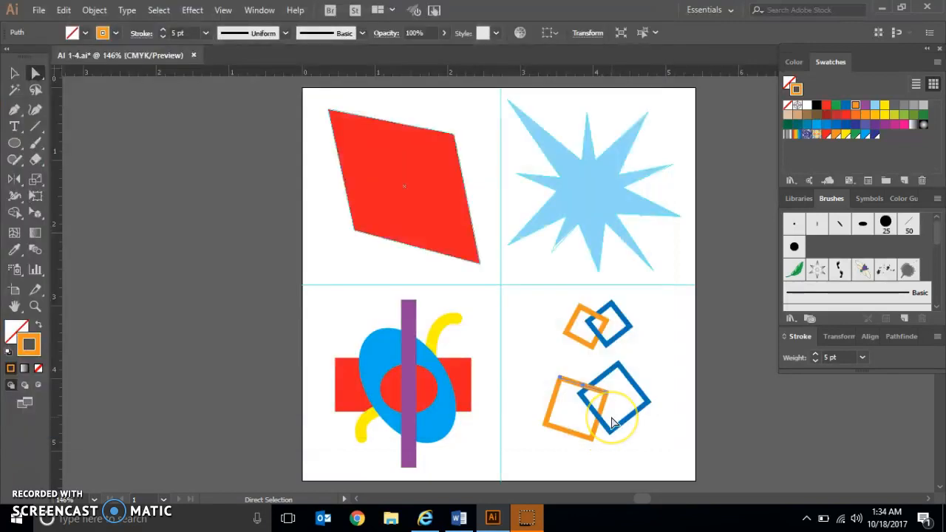